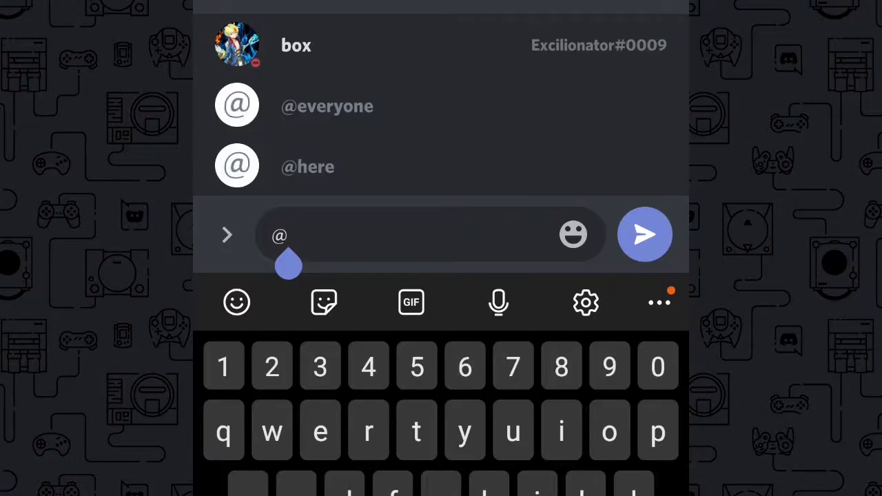
Step: Search the mention suggestions by the member's server nickname and clear the entry back to the @ sign
{"action": "type", "text": "box"}
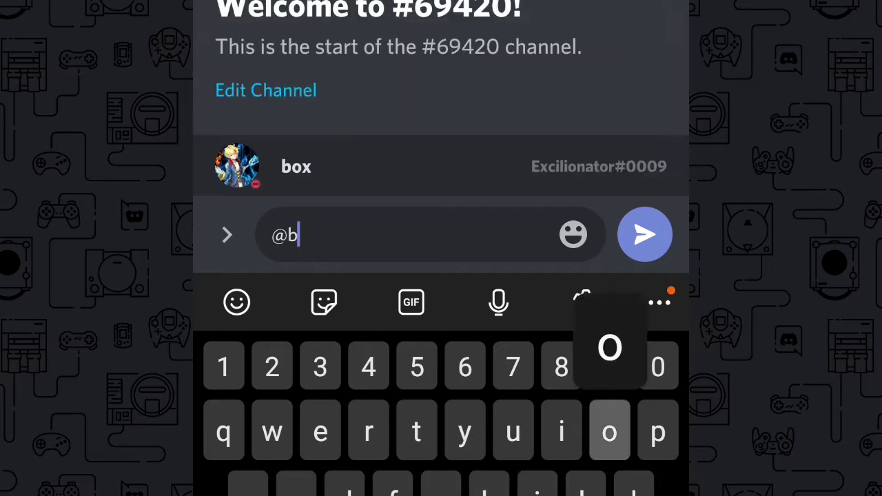
{"action": "key", "text": "BackSpace"}
{"action": "key", "text": "BackSpace"}
{"action": "key", "text": "BackSpace"}
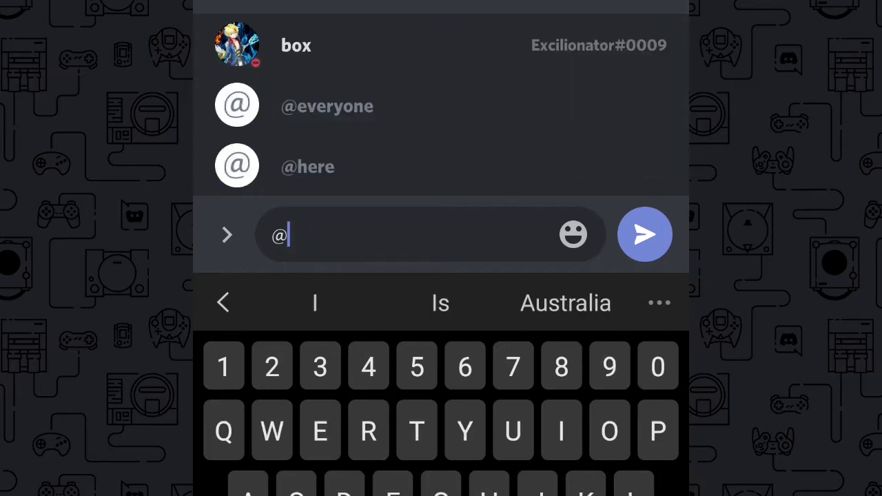
Step: Search the mention suggestions by the member's full account username and clear it back to the @ sign
{"action": "type", "text": "Exc"}
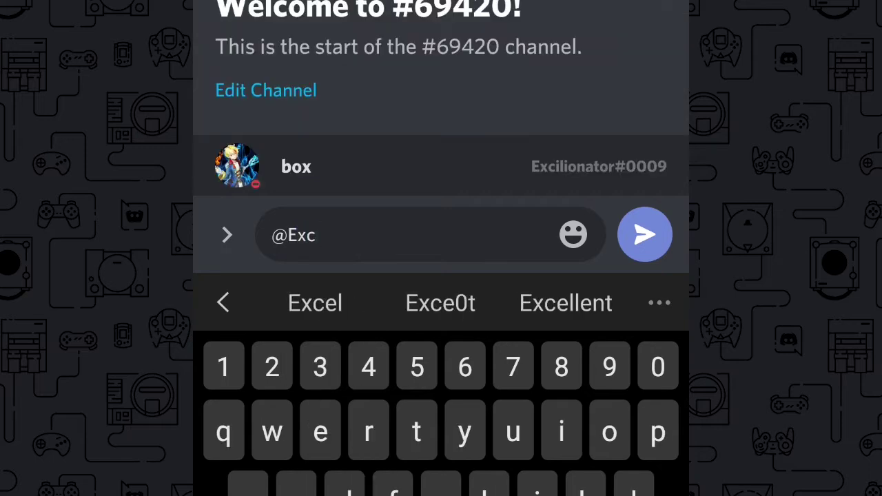
{"action": "type", "text": "ilionato"}
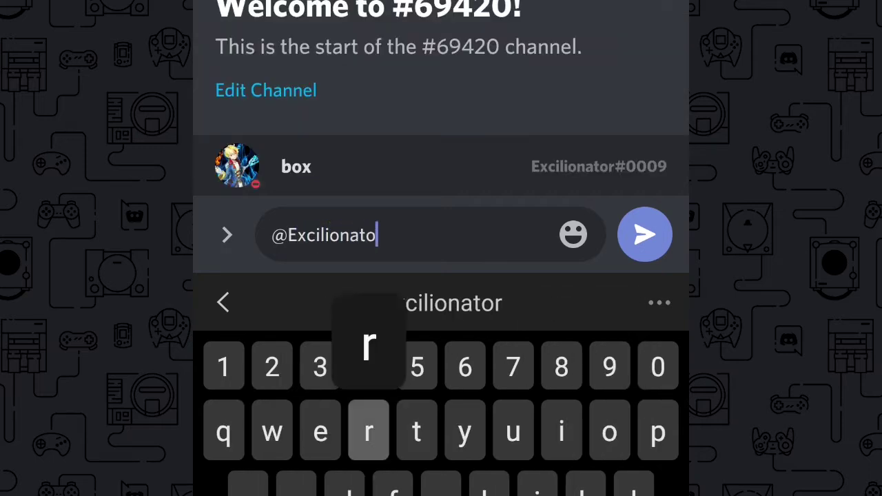
{"action": "type", "text": "r"}
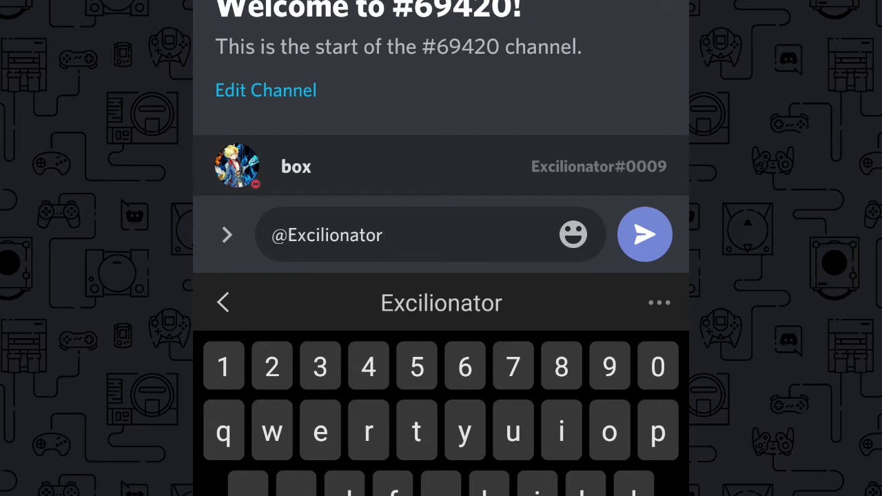
{"action": "key", "text": "BackSpace"}
{"action": "key", "text": "BackSpace"}
{"action": "key", "text": "BackSpace"}
{"action": "key", "text": "BackSpace"}
{"action": "key", "text": "BackSpace"}
{"action": "key", "text": "BackSpace"}
{"action": "key", "text": "BackSpace"}
{"action": "key", "text": "BackSpace"}
{"action": "key", "text": "BackSpace"}
{"action": "key", "text": "BackSpace"}
{"action": "key", "text": "BackSpace"}
{"action": "key", "text": "BackSpace"}
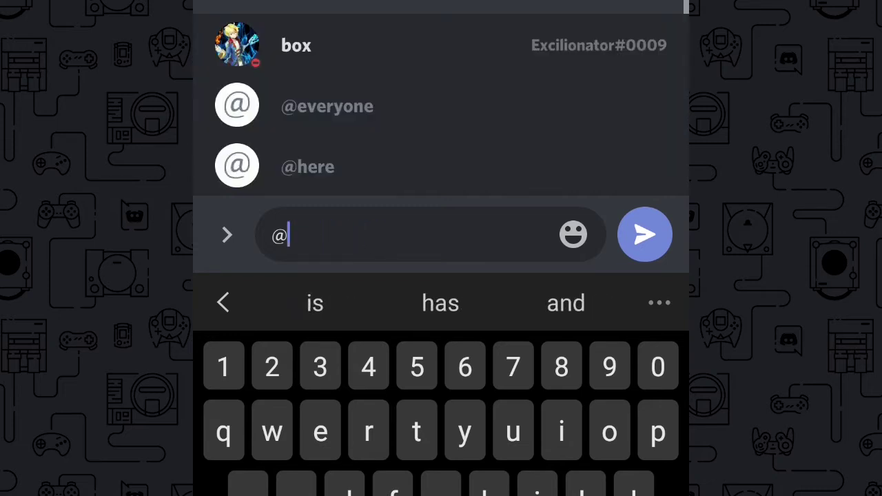
Step: Search the mention suggestions with @# and the member's four-digit tag, first in the mobile app and again in the desktop app
{"action": "type", "text": "#0"}
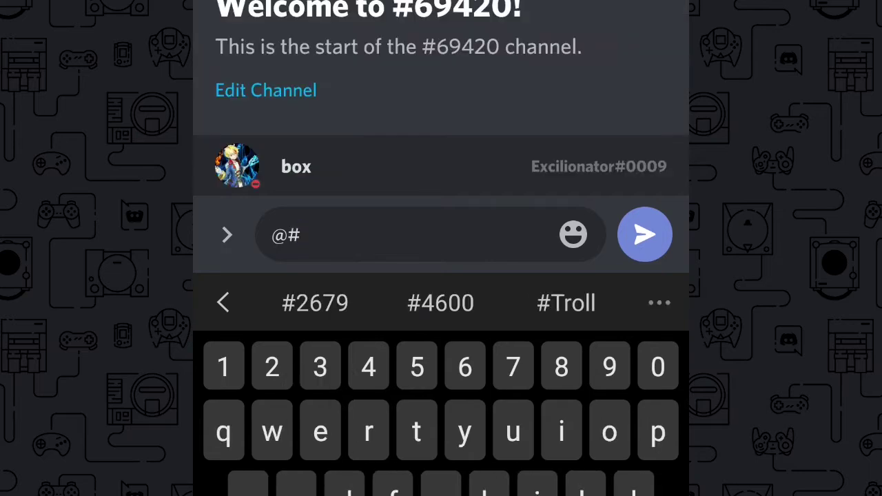
{"action": "type", "text": "009"}
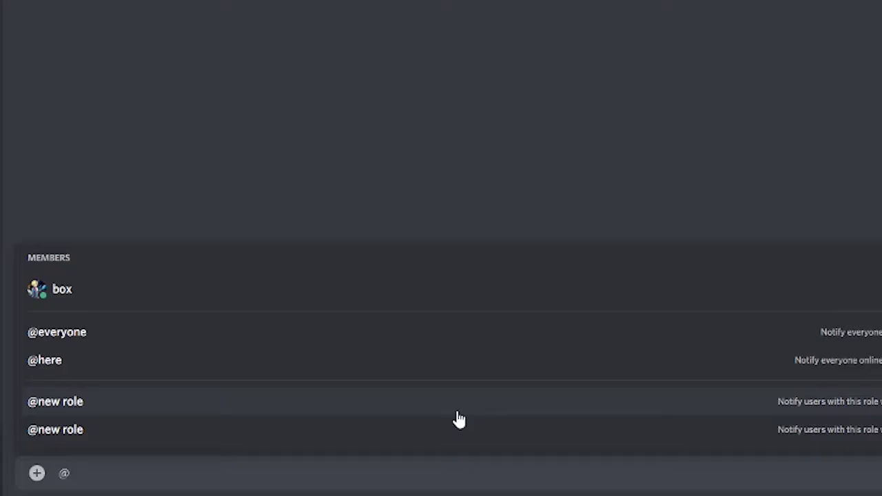
{"action": "type", "text": "#"}
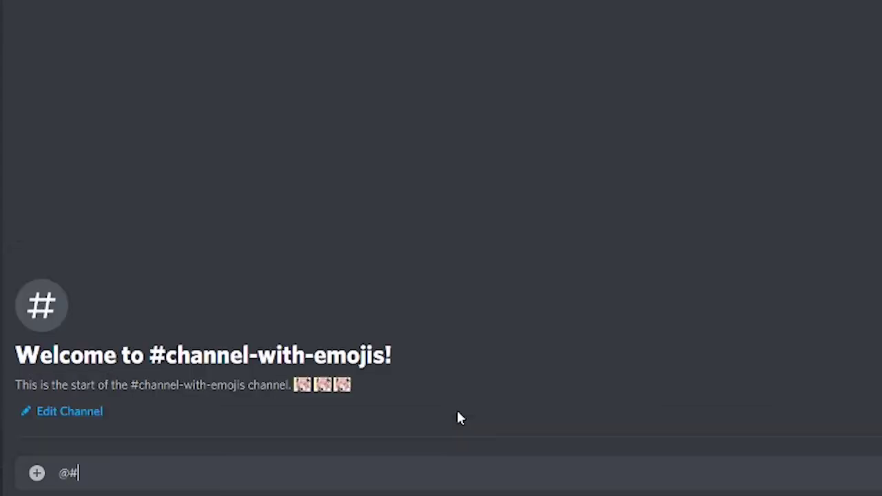
{"action": "type", "text": "0009"}
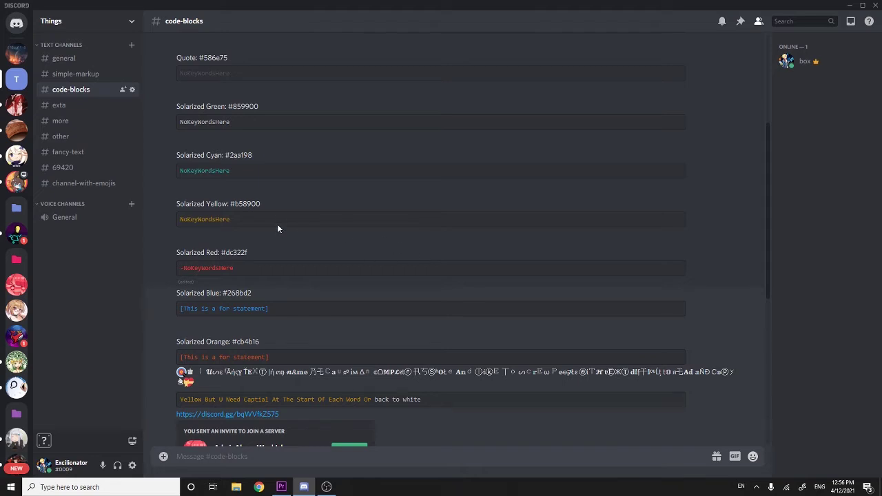
Step: Compare how the coloured code block samples in the code-blocks channel are displayed on desktop and on mobile
{"action": "scroll", "coordinate": [279, 243], "scroll_direction": "down", "scroll_amount": 3}
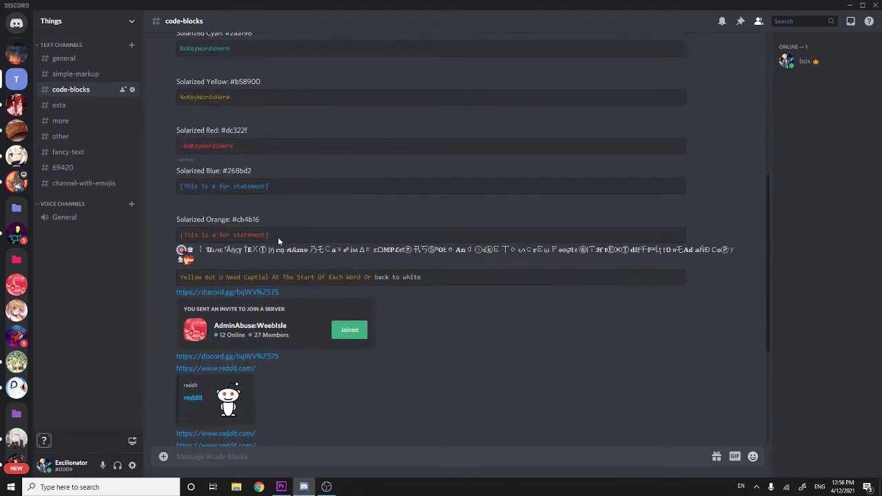
{"action": "scroll", "coordinate": [278, 237], "scroll_direction": "up", "scroll_amount": 3}
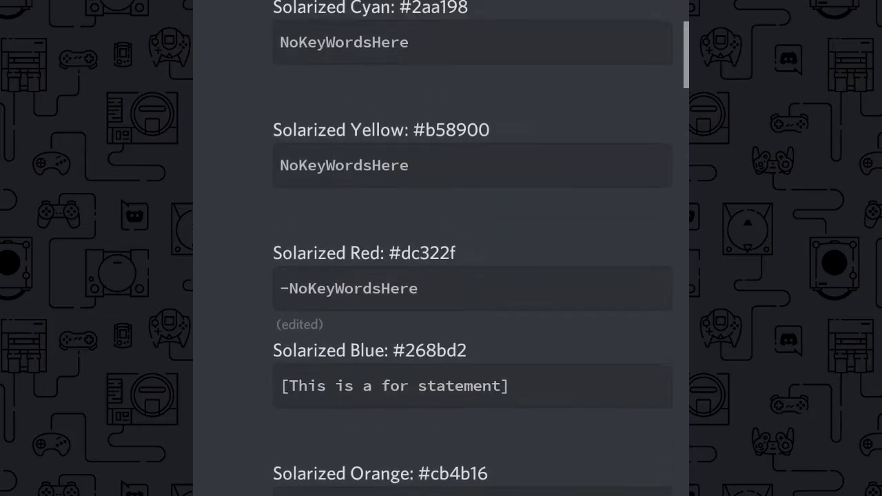
{"action": "scroll", "coordinate": [471, 248], "scroll_direction": "up", "scroll_amount": 8}
{"action": "scroll", "coordinate": [472, 248], "scroll_direction": "down", "scroll_amount": 3}
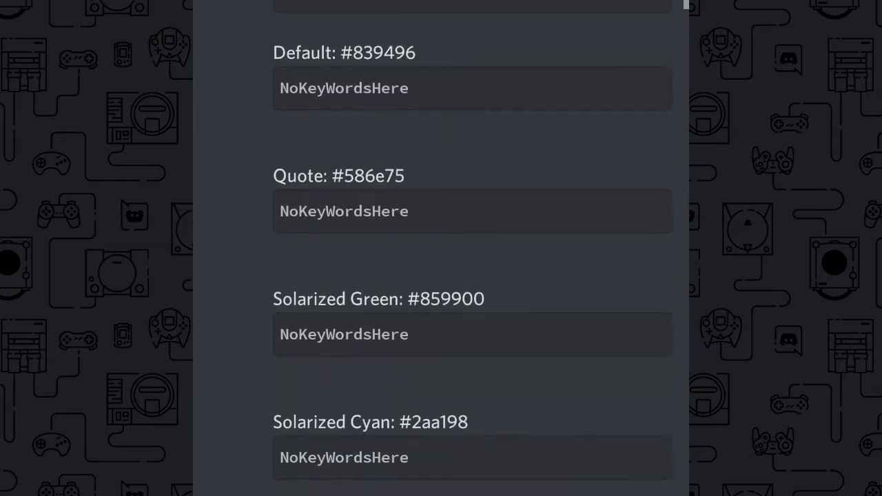
{"action": "scroll", "coordinate": [472, 247], "scroll_direction": "down", "scroll_amount": 3}
{"action": "scroll", "coordinate": [472, 248], "scroll_direction": "up", "scroll_amount": 5}
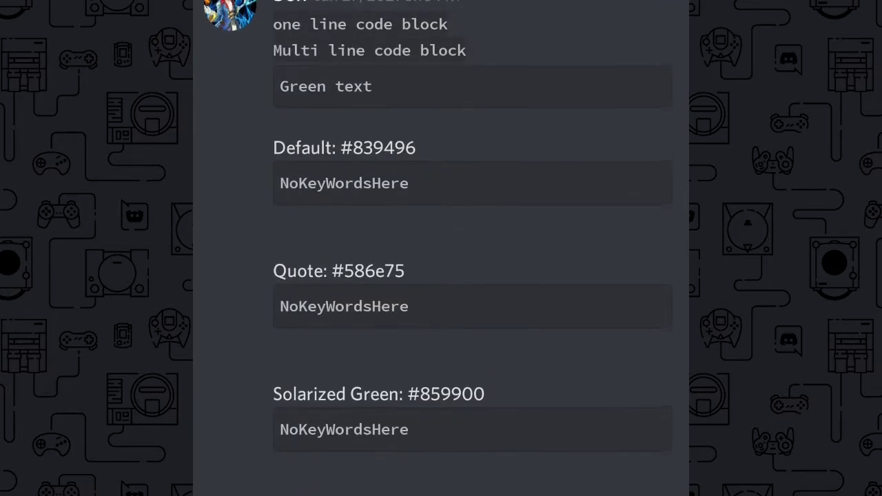
{"action": "scroll", "coordinate": [472, 248], "scroll_direction": "down", "scroll_amount": 2}
{"action": "scroll", "coordinate": [471, 248], "scroll_direction": "up", "scroll_amount": 3}
{"action": "scroll", "coordinate": [472, 248], "scroll_direction": "down", "scroll_amount": 1}
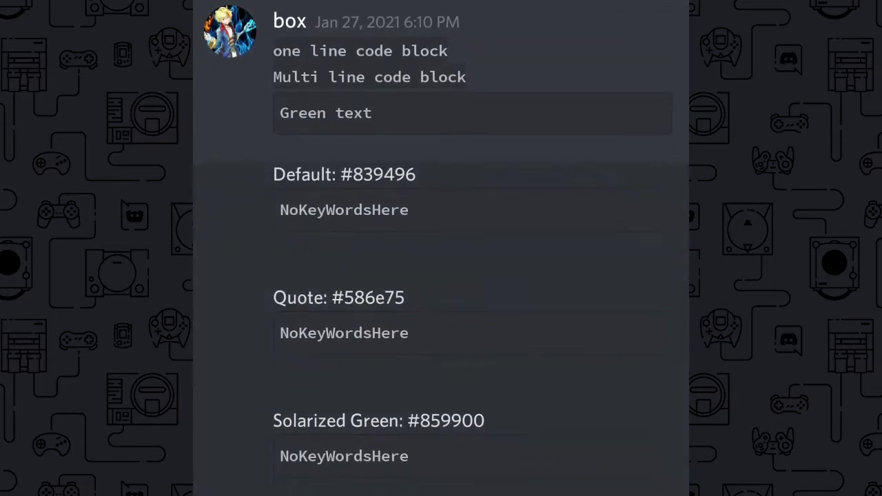
{"action": "scroll", "coordinate": [472, 248], "scroll_direction": "down", "scroll_amount": 7}
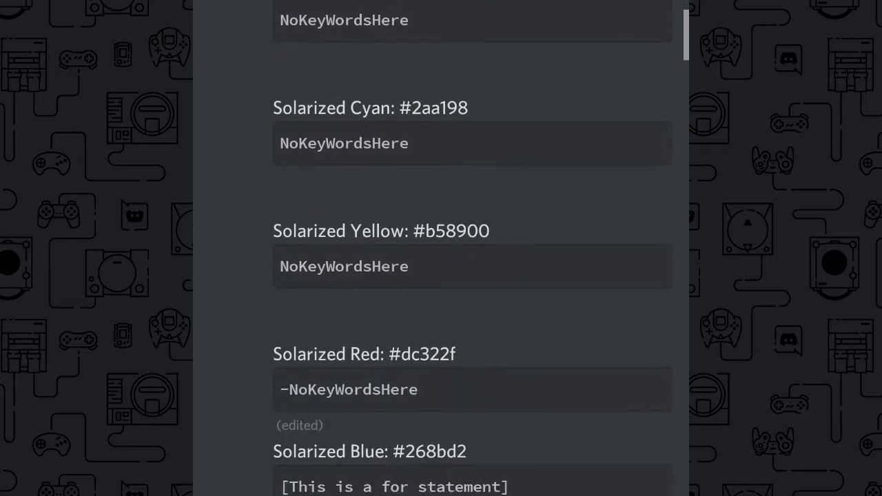
{"action": "scroll", "coordinate": [472, 248], "scroll_direction": "down", "scroll_amount": 2}
{"action": "scroll", "coordinate": [472, 248], "scroll_direction": "up", "scroll_amount": 3}
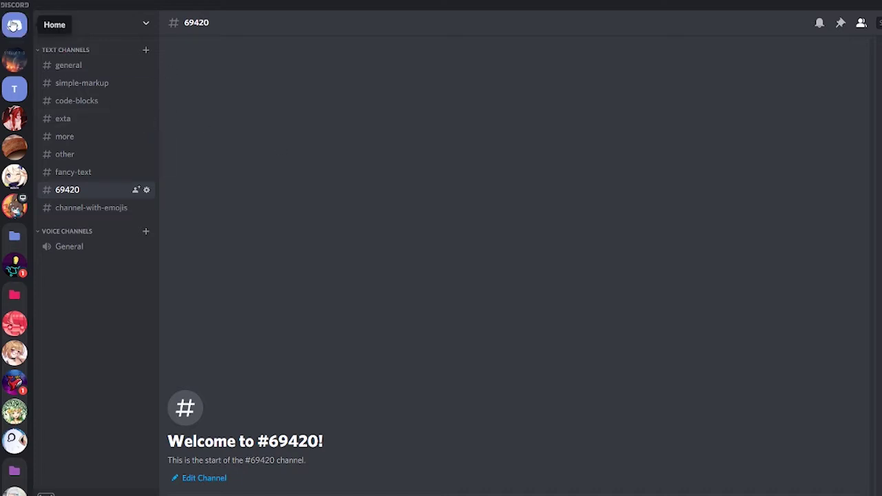
Step: Go to the direct messages home and look through the giveaways, support-us and booster channels of the Xian Tavern server
{"action": "left_click", "coordinate": [15, 25]}
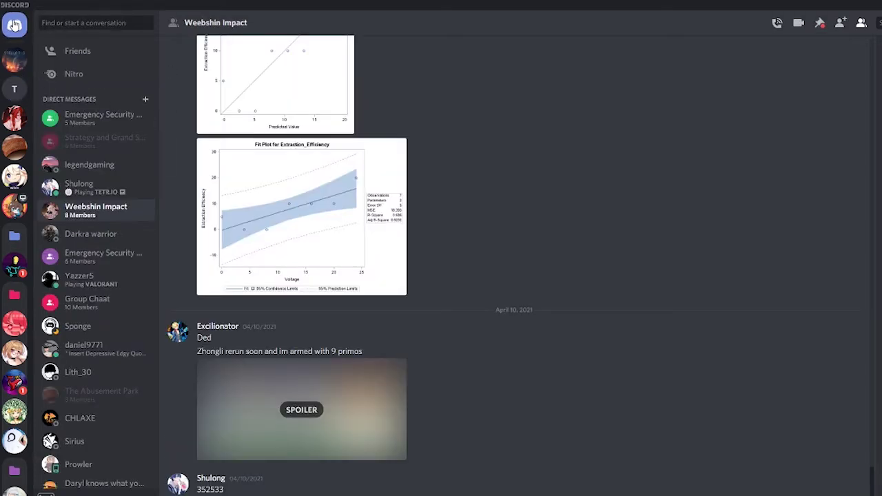
{"action": "left_click", "coordinate": [21, 122]}
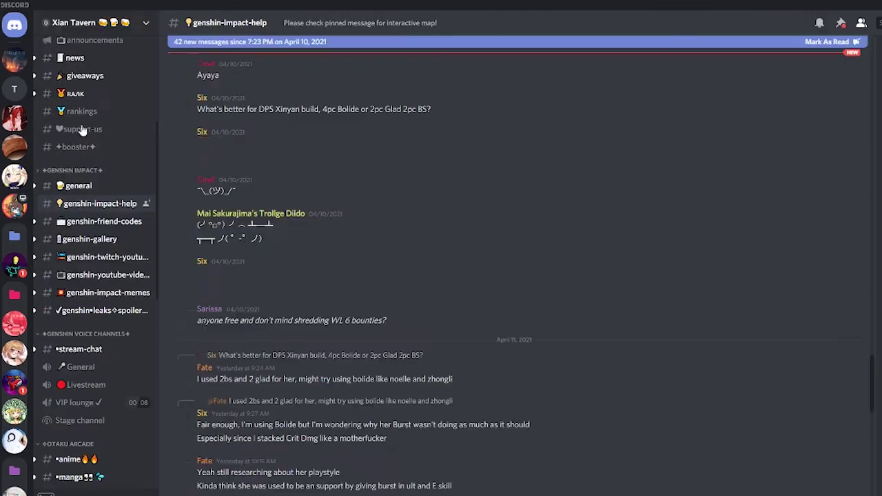
{"action": "scroll", "coordinate": [91, 143], "scroll_direction": "up", "scroll_amount": 2}
{"action": "left_click", "coordinate": [93, 146]}
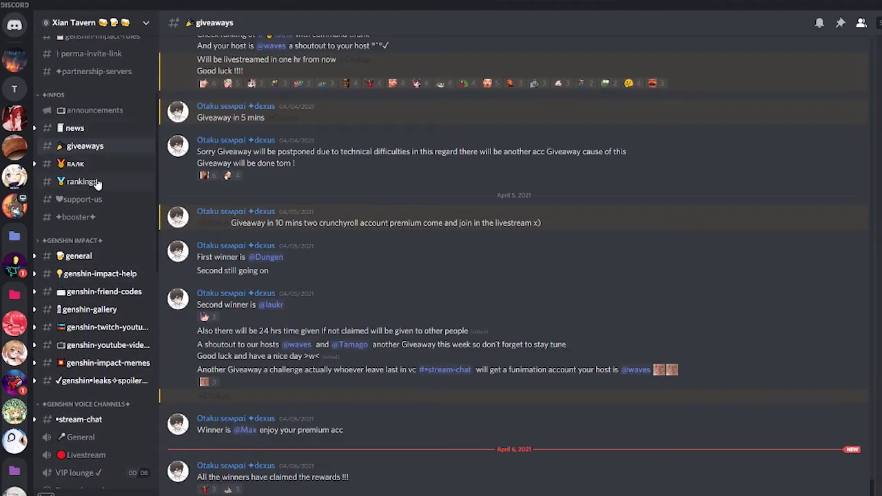
{"action": "left_click", "coordinate": [91, 199]}
{"action": "left_click", "coordinate": [99, 217]}
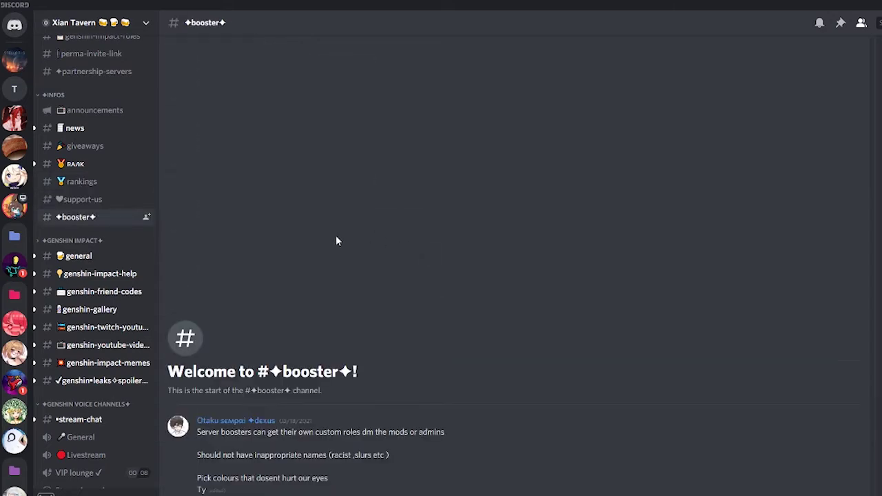
{"action": "scroll", "coordinate": [15, 385], "scroll_direction": "down", "scroll_amount": 5}
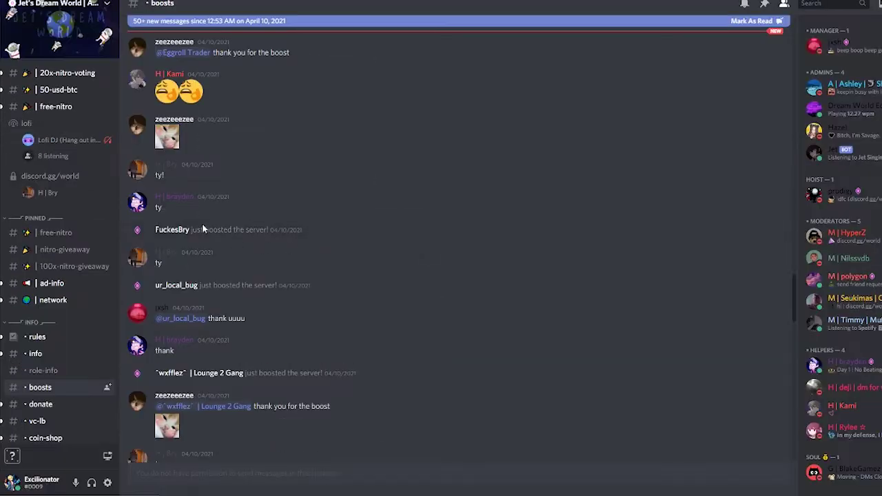
Step: Trigger the confetti animation on the three server boost messages in the boosts channel
{"action": "left_click", "coordinate": [137, 230]}
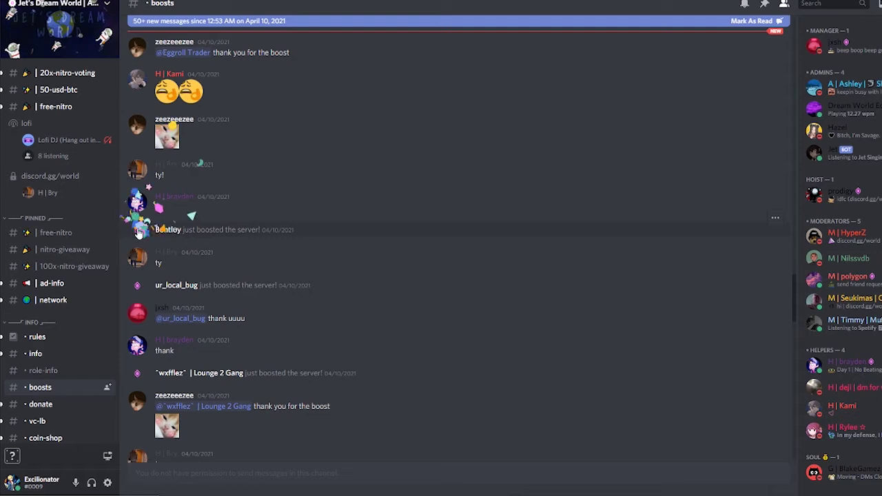
{"action": "left_click", "coordinate": [137, 285]}
{"action": "left_click", "coordinate": [137, 373]}
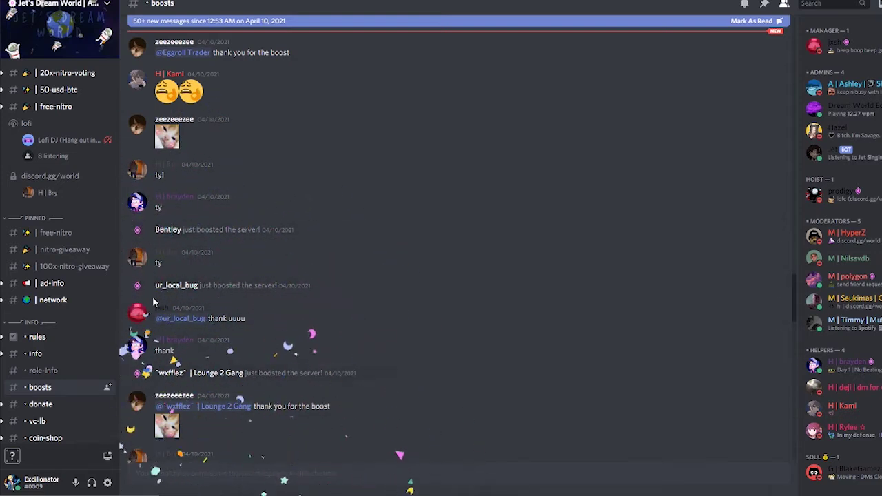
{"action": "left_click", "coordinate": [137, 284]}
{"action": "left_click", "coordinate": [137, 229]}
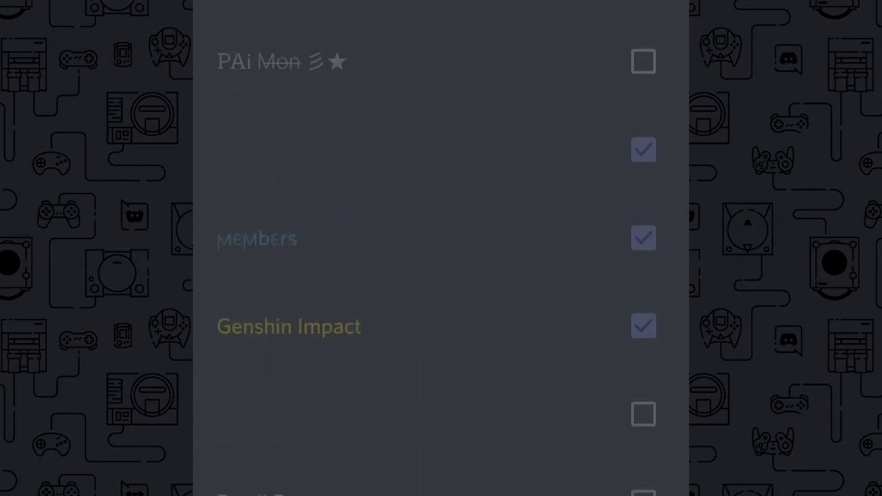
Step: Examine the list of server roles and which of them are assigned to the member in the mobile app
{"action": "scroll", "coordinate": [440, 248], "scroll_direction": "up", "scroll_amount": 10}
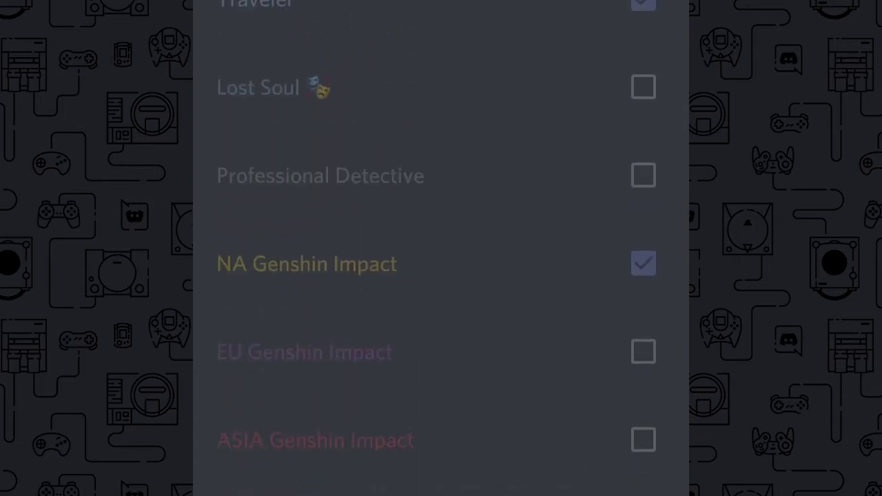
{"action": "scroll", "coordinate": [436, 272], "scroll_direction": "up", "scroll_amount": 10}
{"action": "scroll", "coordinate": [436, 272], "scroll_direction": "down", "scroll_amount": 10}
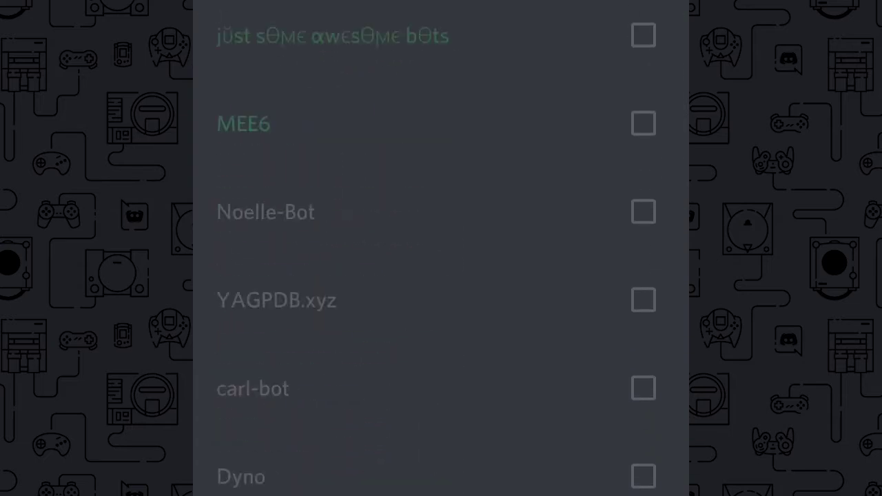
{"action": "scroll", "coordinate": [436, 271], "scroll_direction": "up", "scroll_amount": 10}
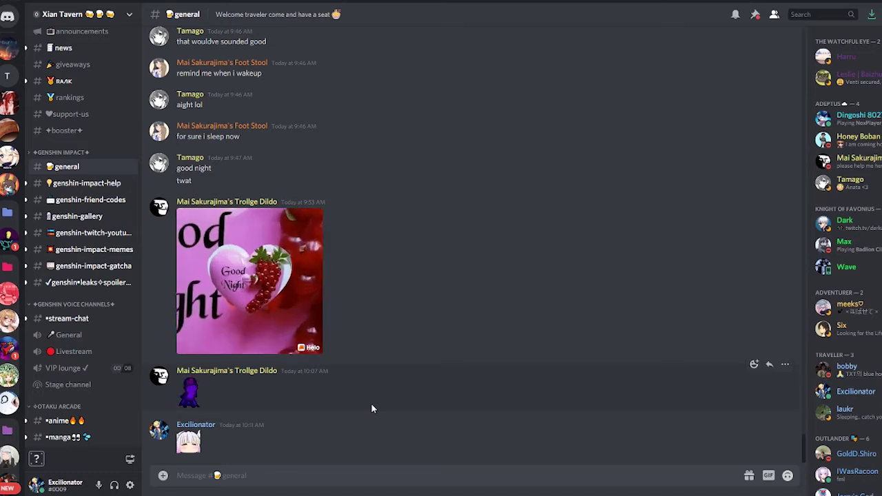
Step: Show the roles assigned to your own account from your message in Xian Tavern's general channel
{"action": "left_click", "coordinate": [195, 425]}
{"action": "left_click", "coordinate": [195, 425]}
{"action": "right_click", "coordinate": [195, 425]}
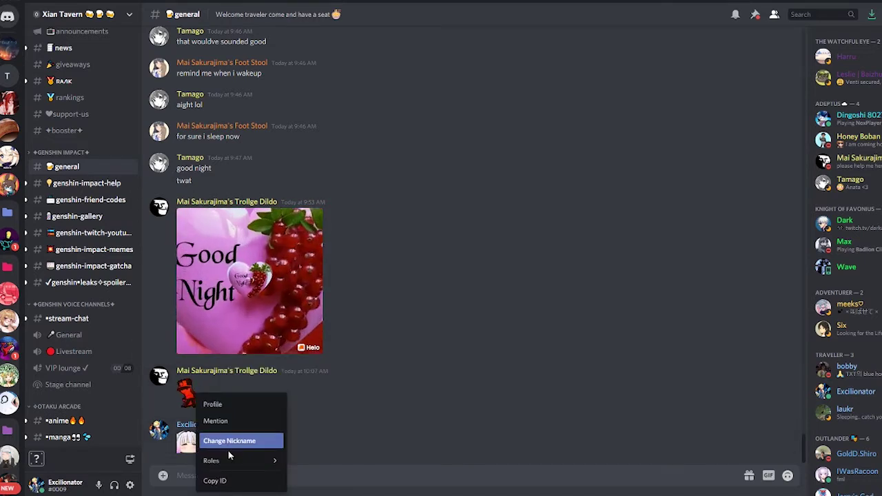
{"action": "mouse_move", "coordinate": [241, 460]}
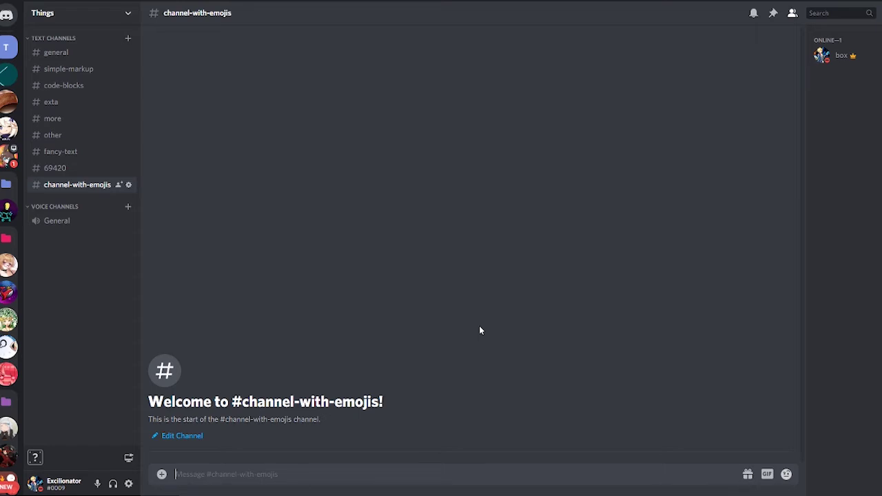
Step: Enter a backslash followed by the Things server's custom emoji in the channel-with-emojis message
{"action": "type", "text": "\\"}
{"action": "left_click", "coordinate": [785, 474]}
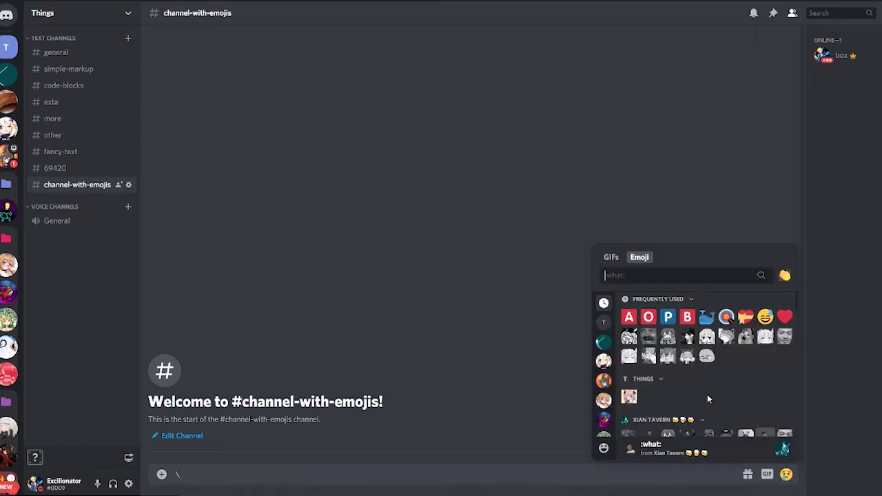
{"action": "left_click", "coordinate": [629, 397]}
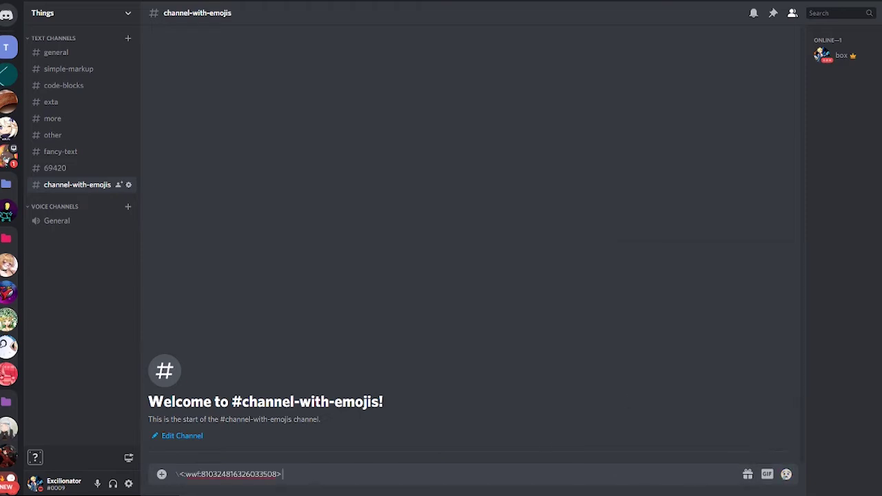
{"action": "left_click_drag", "start_coordinate": [321, 474], "coordinate": [166, 485]}
{"action": "left_click", "coordinate": [310, 474]}
{"action": "left_click_drag", "start_coordinate": [310, 474], "coordinate": [178, 476]}
{"action": "key", "text": "ctrl+c"}
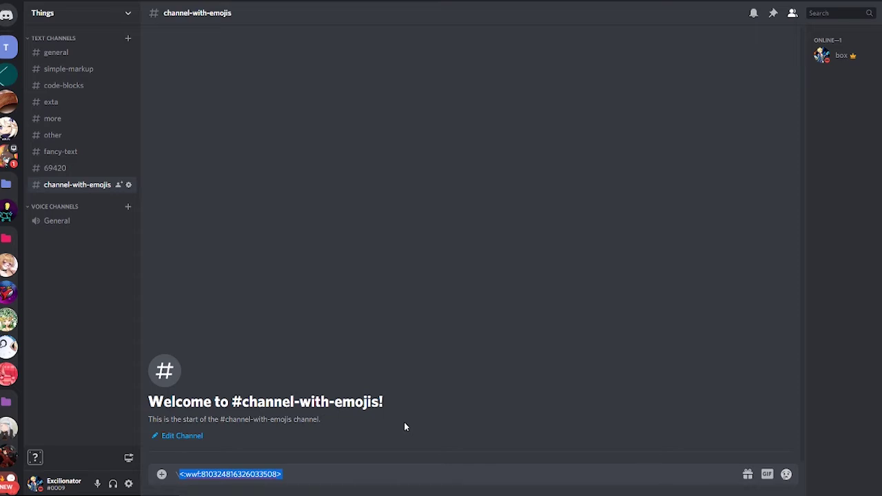
{"action": "left_click", "coordinate": [128, 185]}
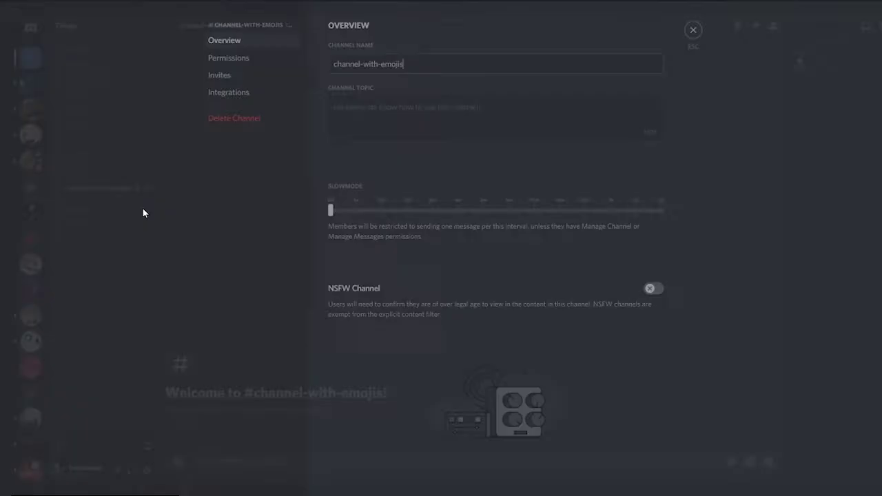
{"action": "key", "text": "ctrl+v"}
{"action": "key", "text": "ctrl+v"}
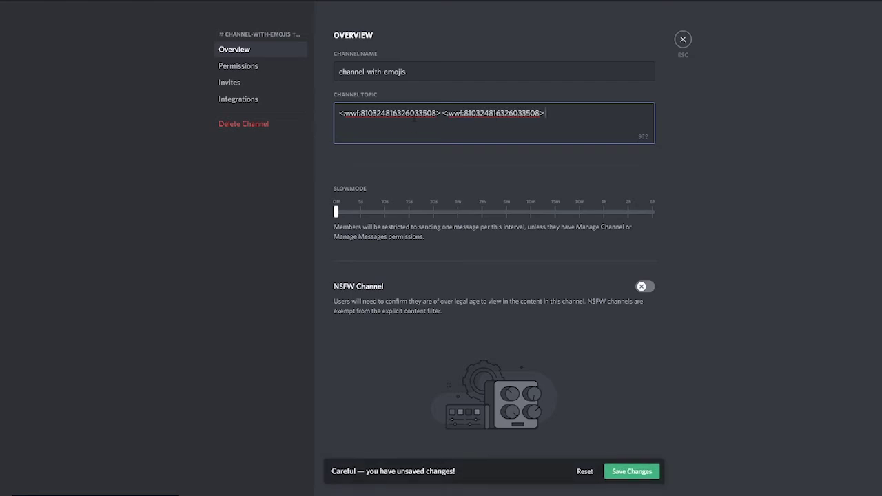
{"action": "key", "text": "ctrl+v"}
{"action": "left_click", "coordinate": [622, 474]}
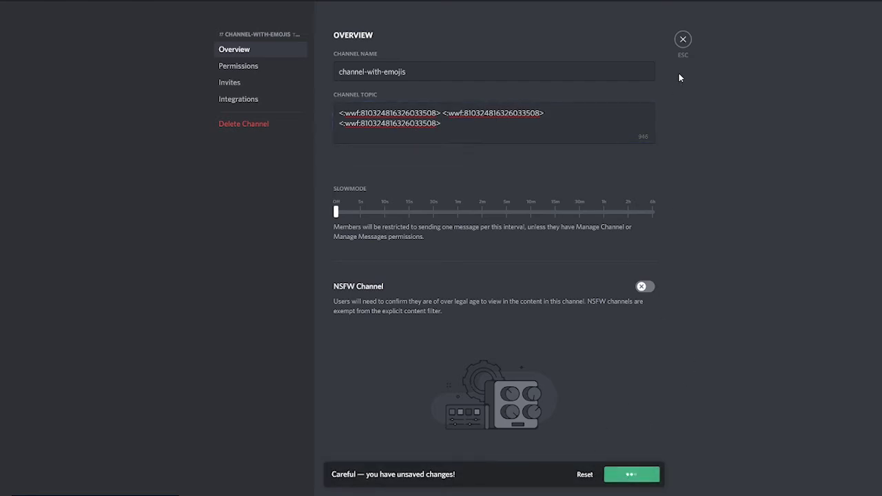
{"action": "left_click", "coordinate": [683, 39]}
Step: View the full topic of channel-with-emojis with its custom emojis, and close the topic window
{"action": "left_click", "coordinate": [270, 13]}
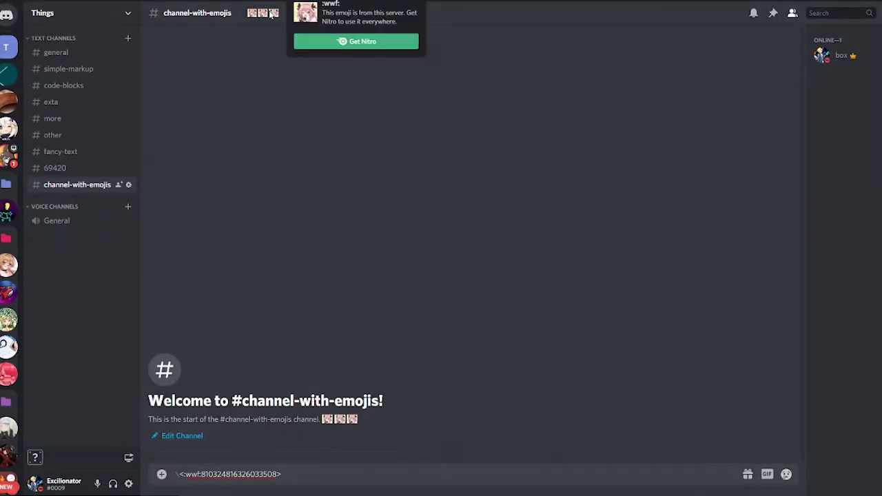
{"action": "left_click_drag", "start_coordinate": [390, 236], "coordinate": [356, 233]}
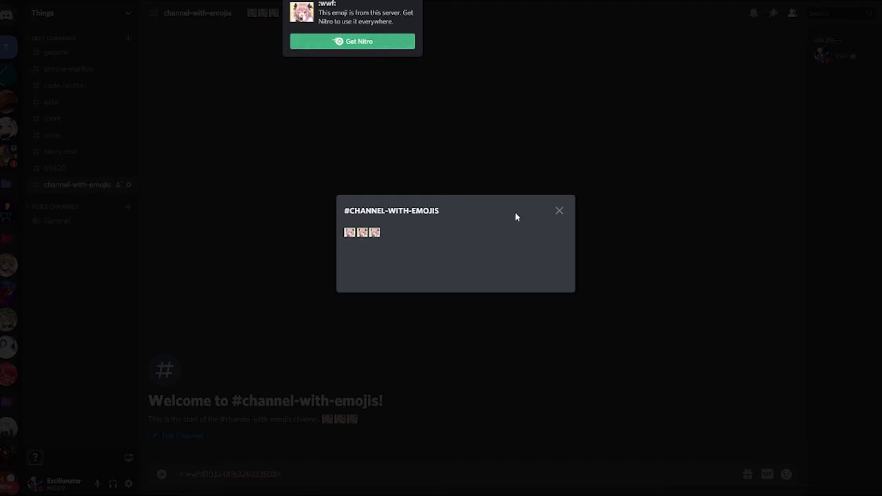
{"action": "left_click", "coordinate": [559, 211]}
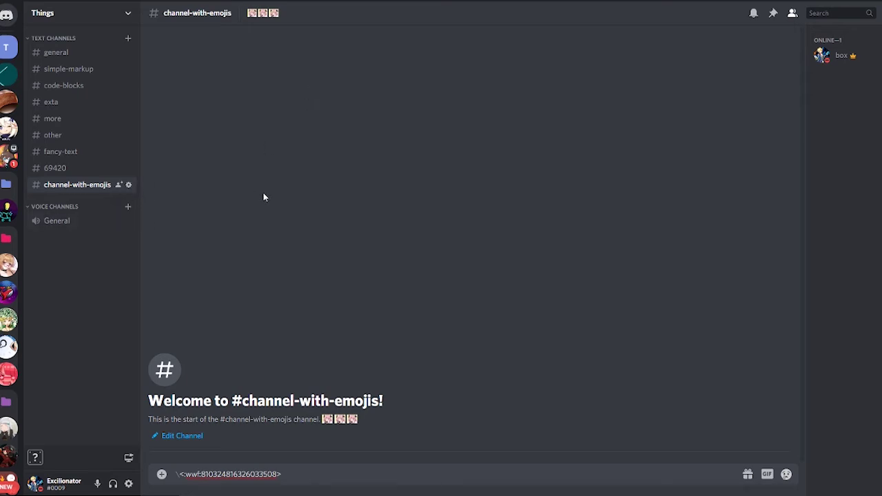
Step: Review the emoji codes in the channel topic setting, leave the settings and view the topic from the channel header
{"action": "left_click_drag", "start_coordinate": [398, 142], "coordinate": [347, 112]}
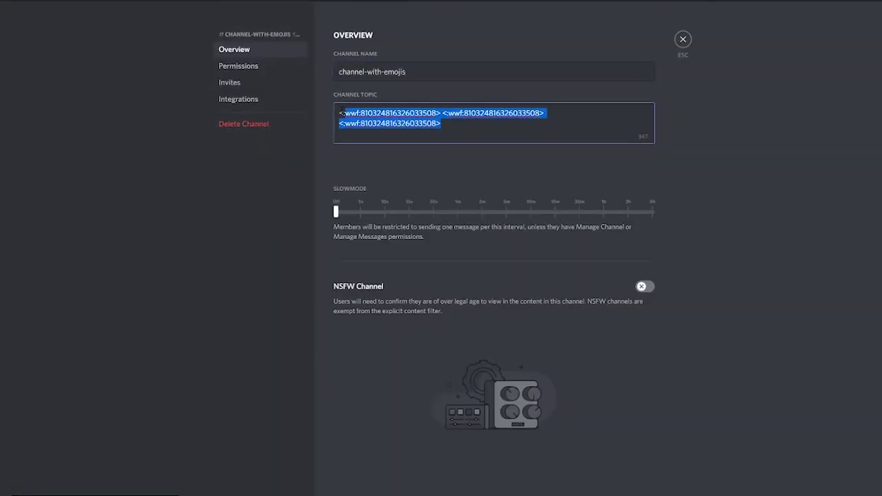
{"action": "left_click", "coordinate": [683, 39]}
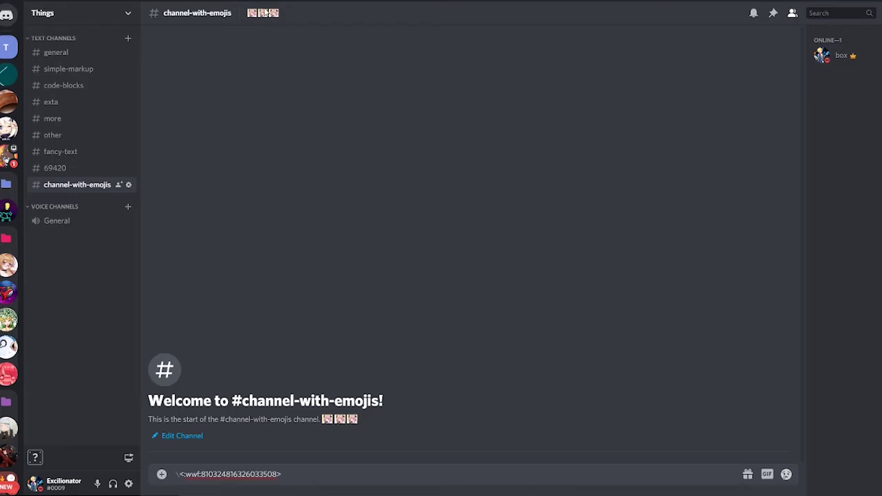
{"action": "left_click", "coordinate": [266, 16]}
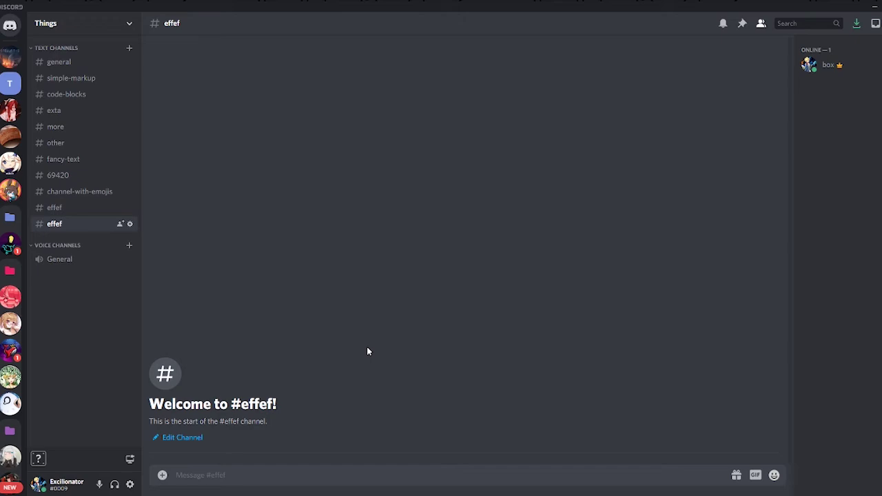
Step: Upload lol.PNG to the effef channel marked as a spoiler and reveal the hidden image
{"action": "left_click", "coordinate": [161, 475]}
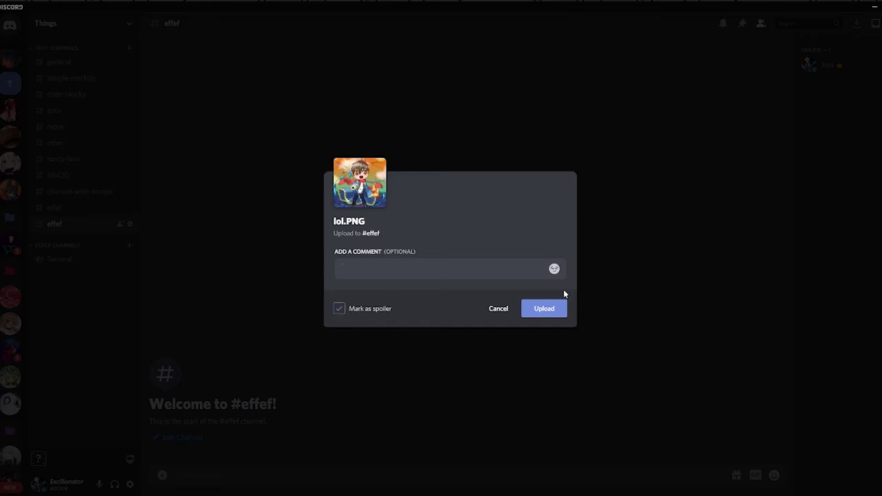
{"action": "left_click", "coordinate": [547, 311]}
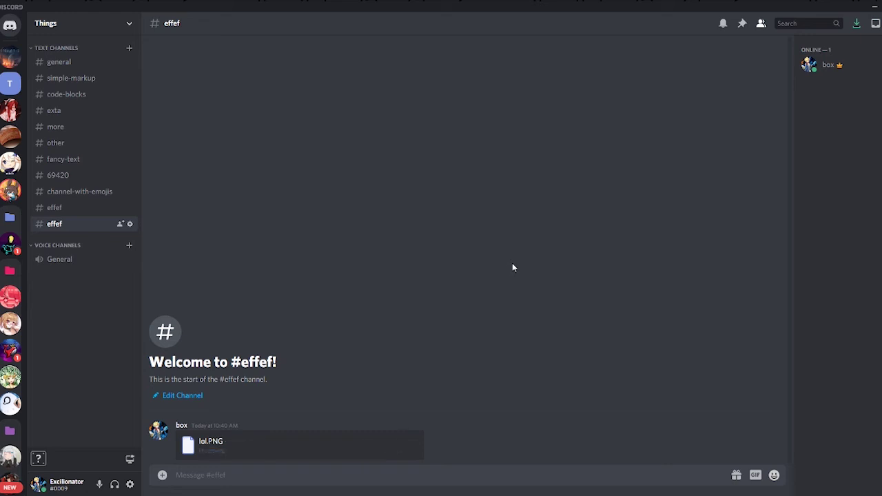
{"action": "left_click", "coordinate": [258, 384]}
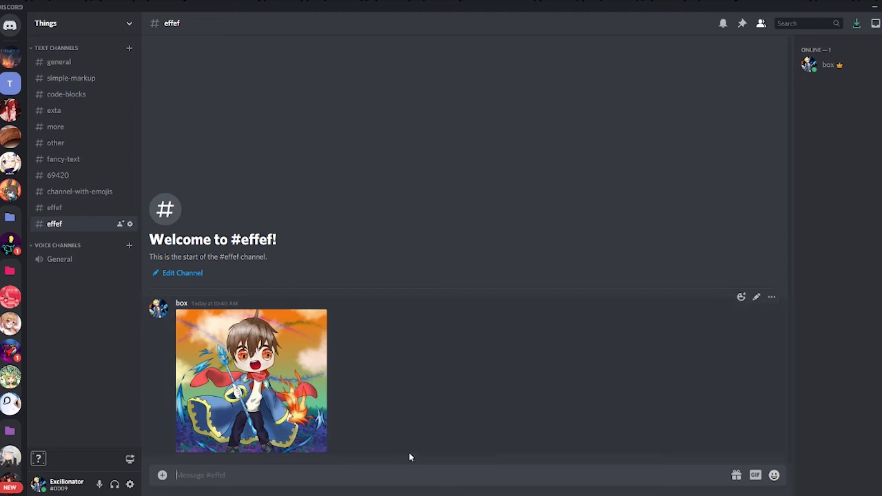
Step: Send the spoiler message ||world|| in the effef channel and reveal its hidden text
{"action": "type", "text": "|world||"}
{"action": "key", "text": "Return"}
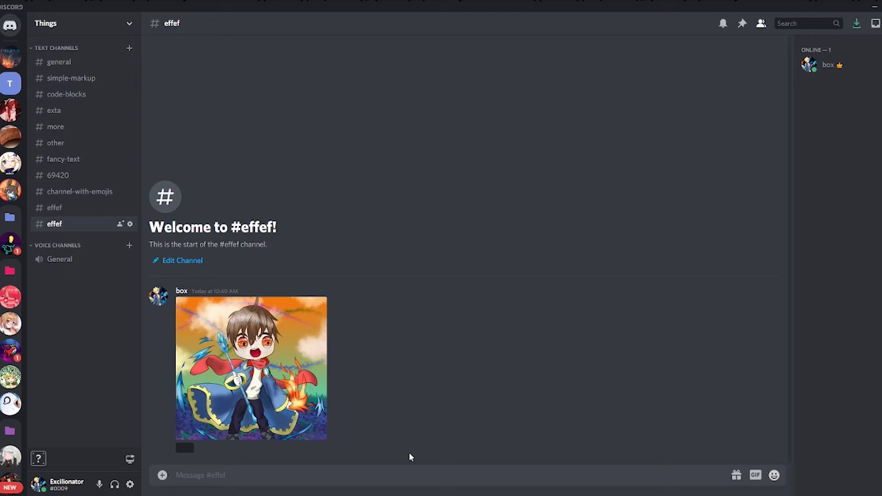
{"action": "left_click", "coordinate": [197, 448]}
{"action": "type", "text": "||"}
{"action": "key", "text": "BackSpace"}
{"action": "key", "text": "BackSpace"}
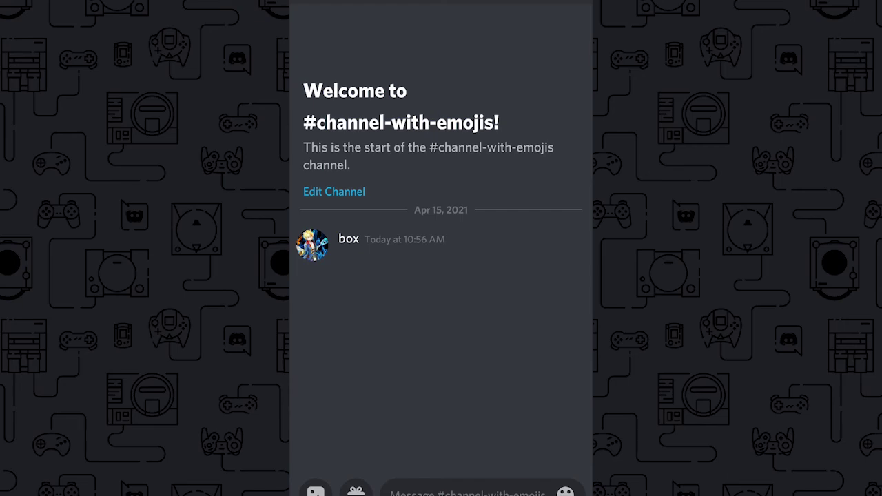
Step: In the phone's gallery, rename the photo 20210404_105229.jpg to SPOILER_20210404_105229.jpg and save it
{"action": "left_click", "coordinate": [461, 356]}
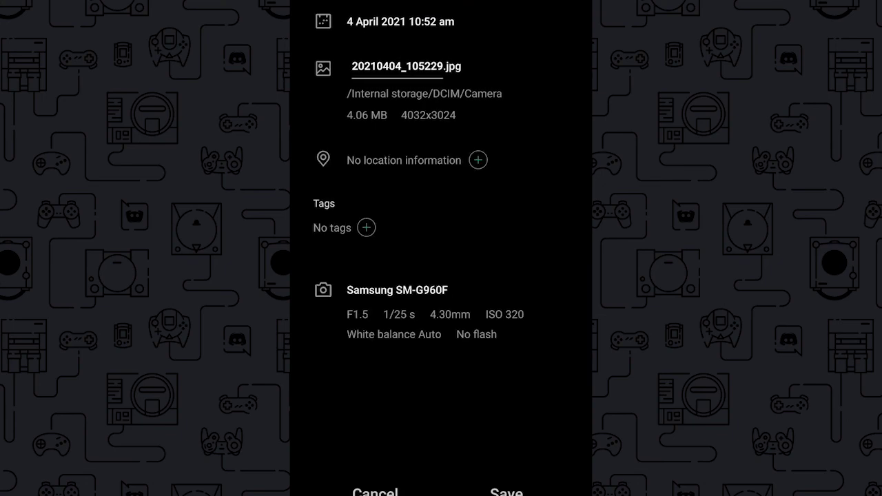
{"action": "left_click", "coordinate": [359, 66]}
{"action": "left_click", "coordinate": [352, 66]}
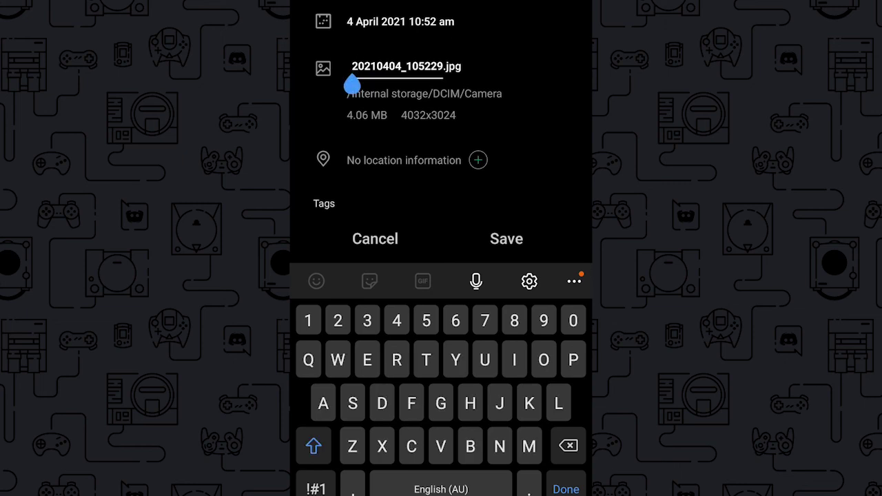
{"action": "type", "text": "SPO"}
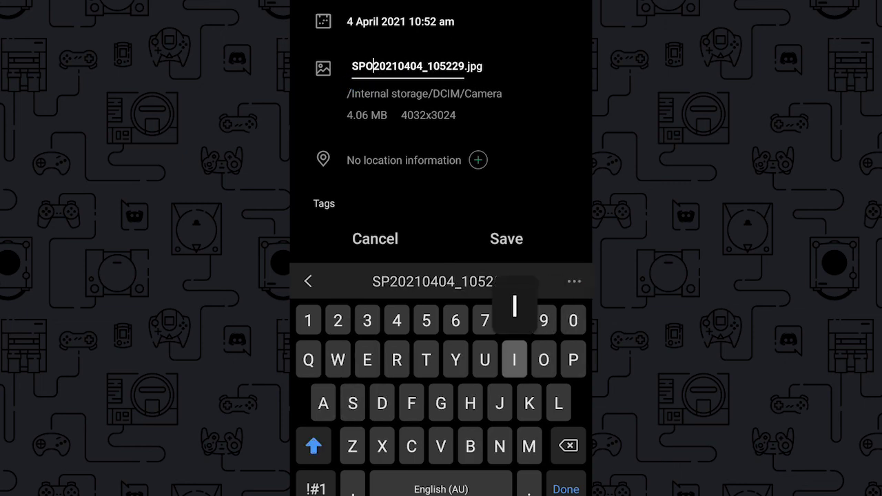
{"action": "type", "text": "ILER"}
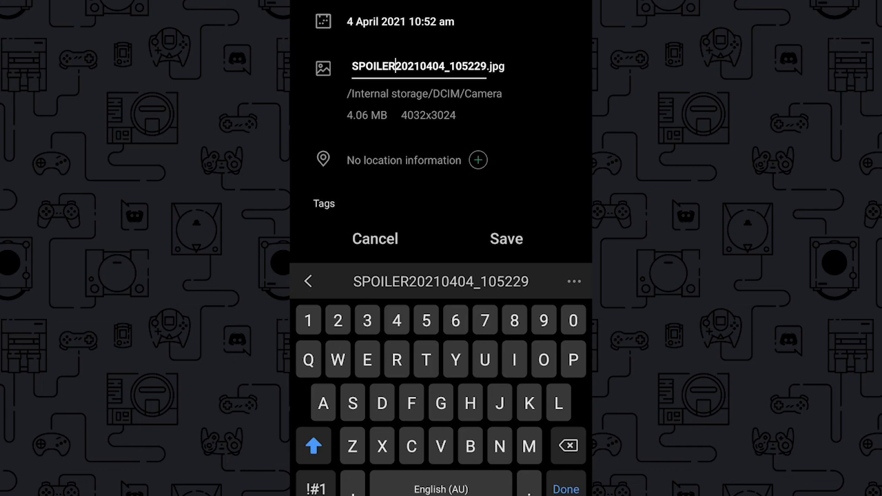
{"action": "left_click", "coordinate": [316, 489]}
{"action": "type", "text": "_"}
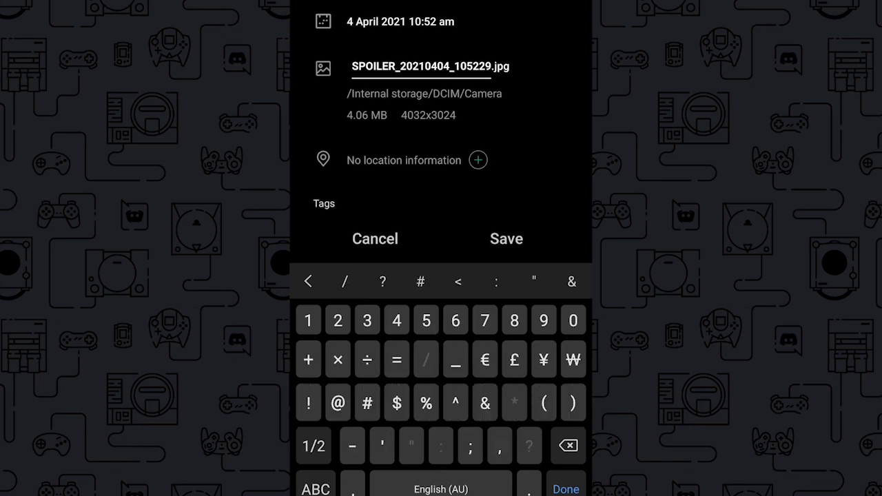
{"action": "left_click", "coordinate": [506, 238]}
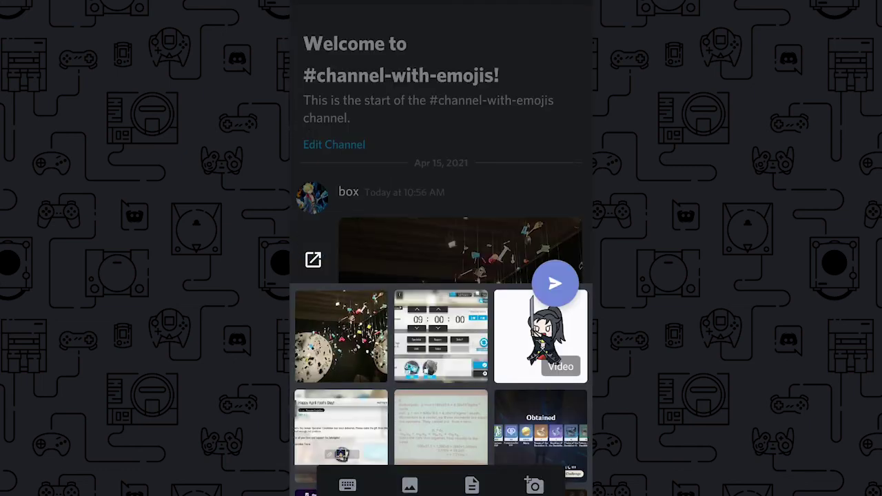
Step: Attach the renamed balloon photo to a message in channel-with-emojis in the Discord mobile app and send it
{"action": "left_click", "coordinate": [341, 335]}
{"action": "left_click", "coordinate": [347, 485]}
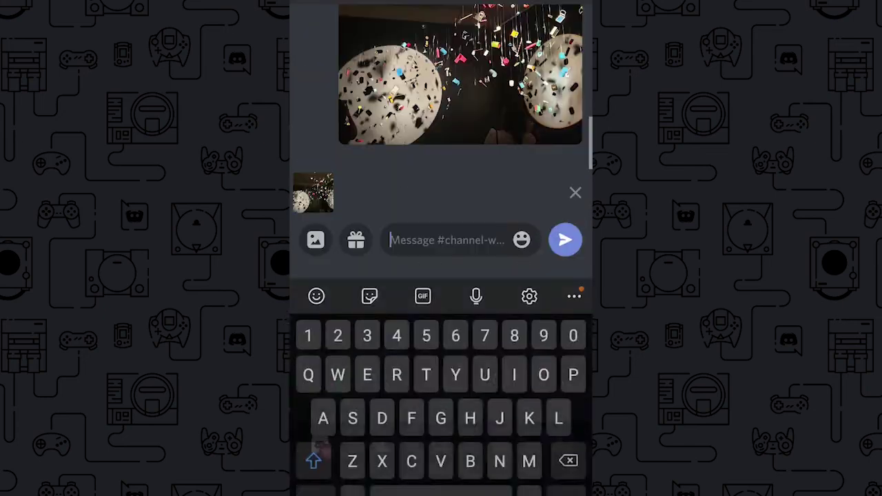
{"action": "left_click", "coordinate": [565, 238]}
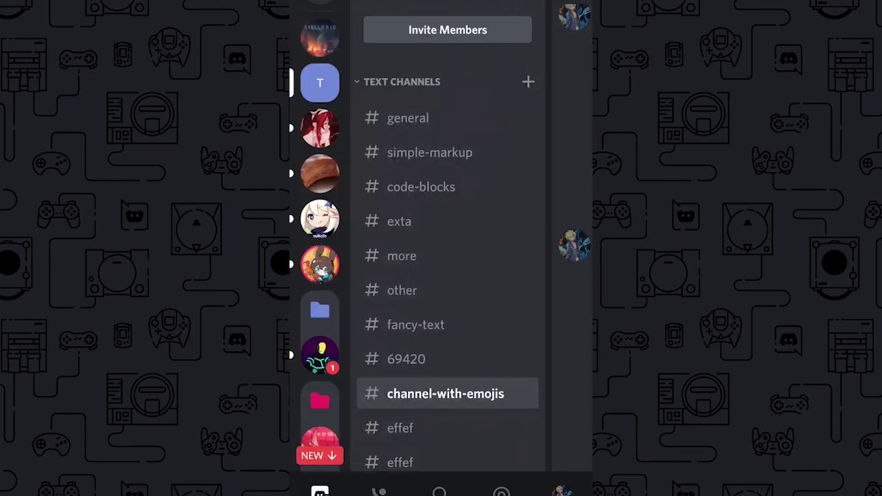
Step: Switch to the 69420 channel and return to channel-with-emojis to reload the uploaded photo
{"action": "left_click", "coordinate": [406, 359]}
{"action": "left_click_drag", "start_coordinate": [303, 248], "coordinate": [551, 248]}
{"action": "left_click", "coordinate": [445, 393]}
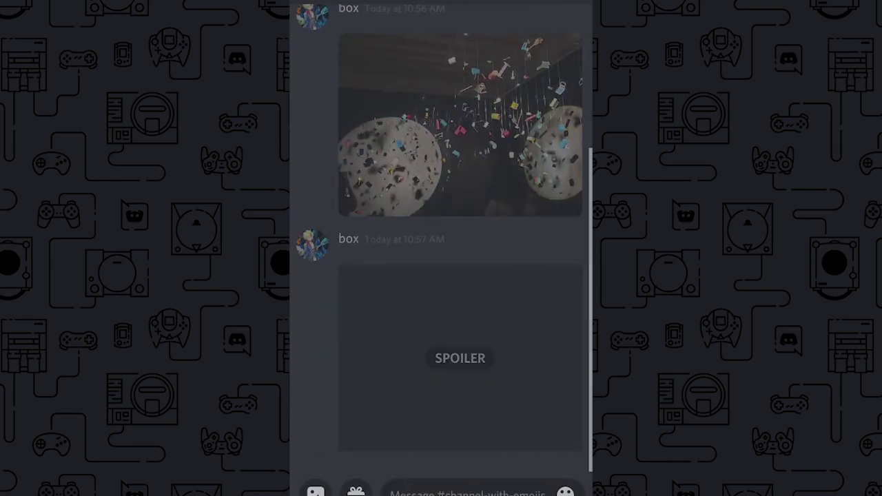